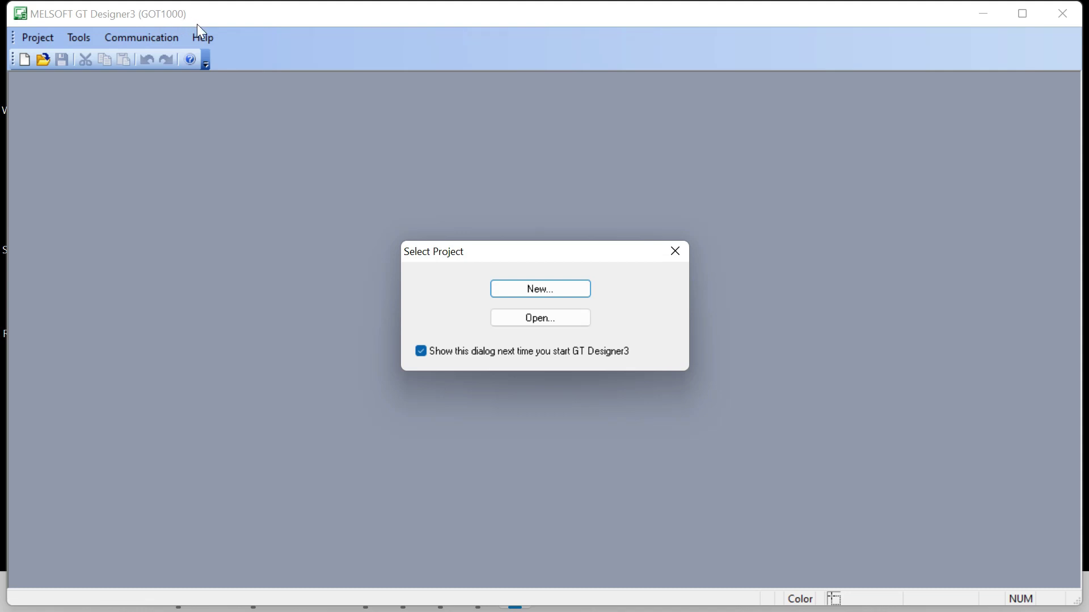
Step: Switch to GT Designer3 (GOT2000) and start a new project with the New Project Wizard
{"action": "left_click", "coordinate": [675, 253]}
{"action": "left_click", "coordinate": [49, 41]}
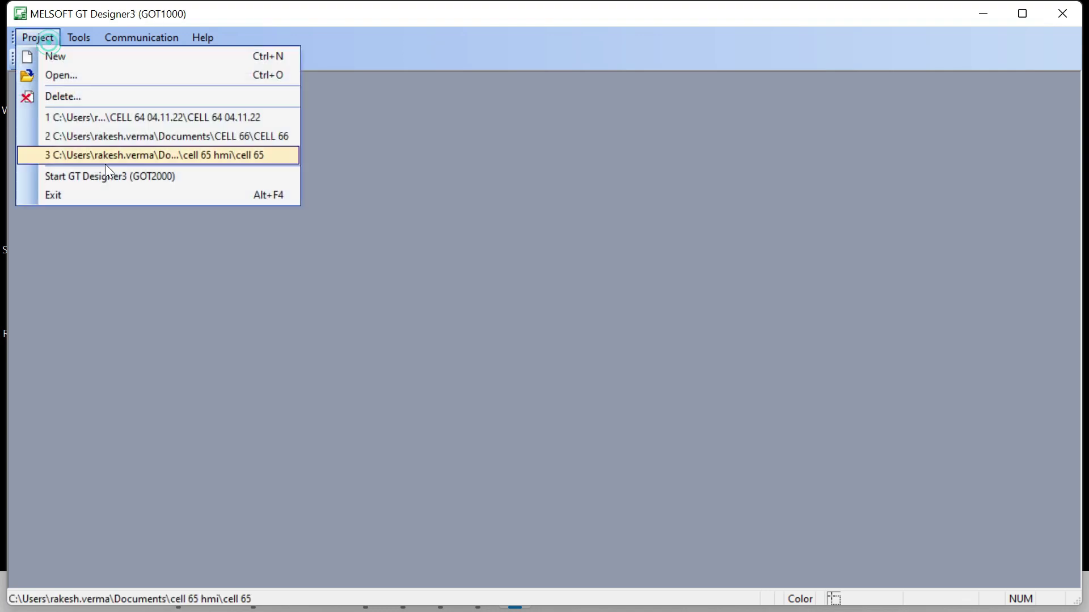
{"action": "left_click", "coordinate": [111, 177]}
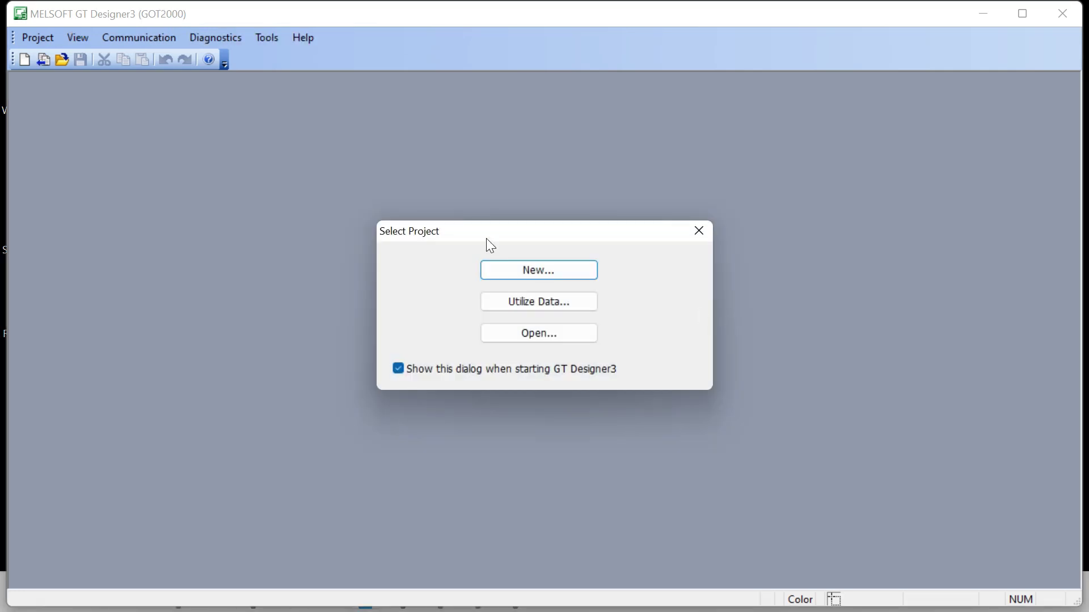
{"action": "left_click", "coordinate": [558, 280]}
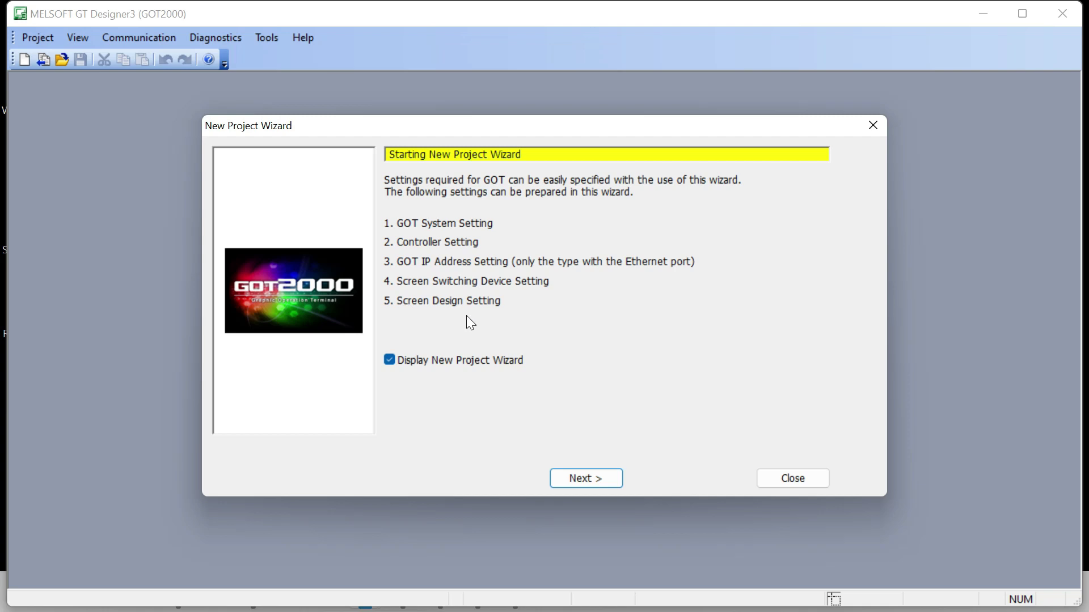
{"action": "left_click", "coordinate": [600, 482]}
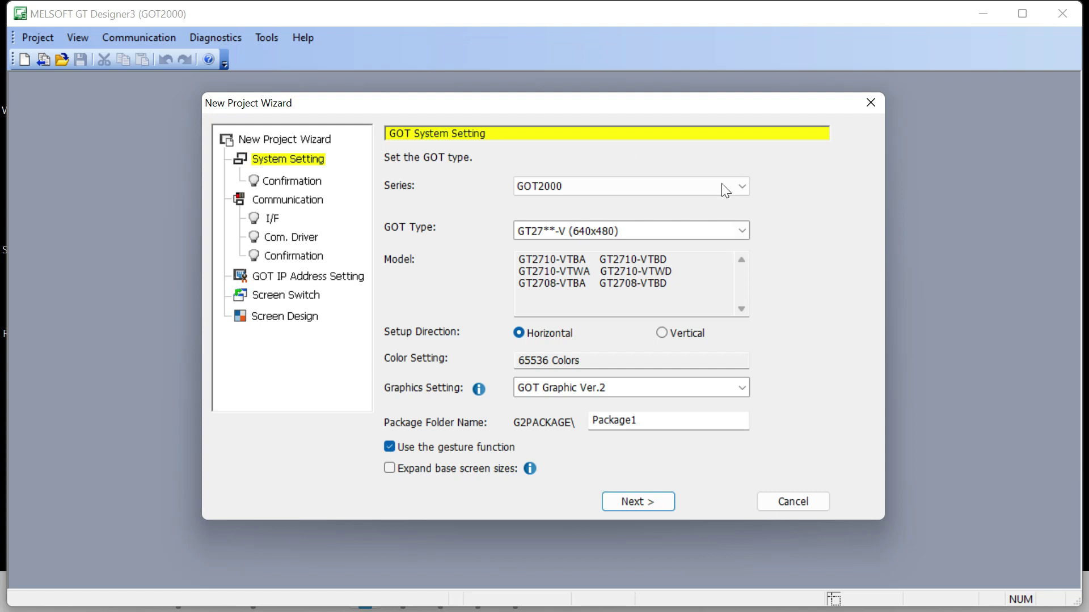
Step: Set the GOT system to GS Series, type GS21**-W-N (800x480) with GOT Graphic Ver.2, and accept the system confirmation
{"action": "left_click", "coordinate": [673, 189]}
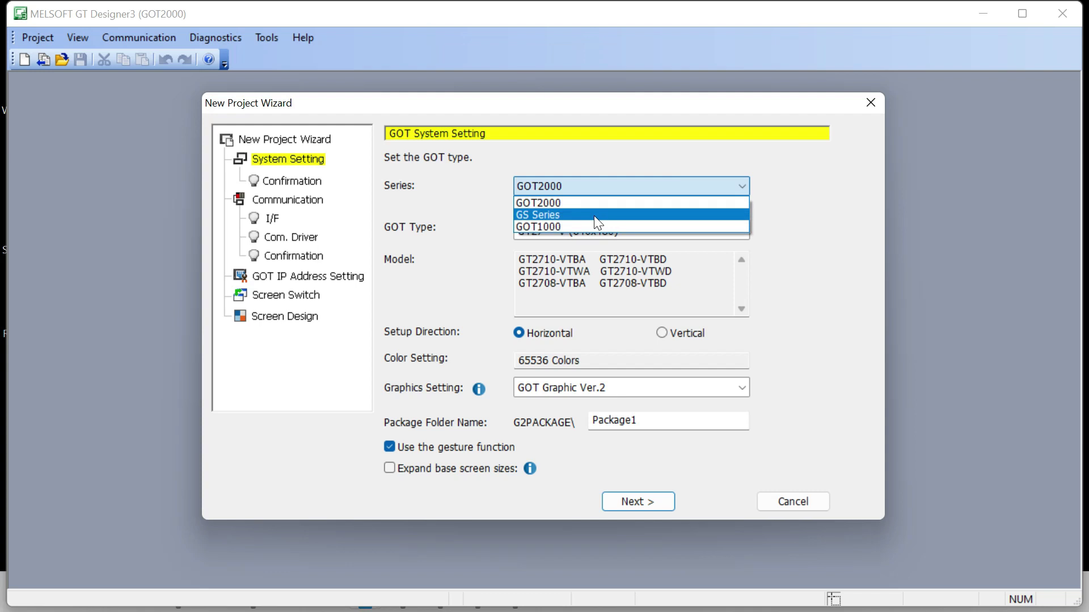
{"action": "left_click", "coordinate": [564, 216]}
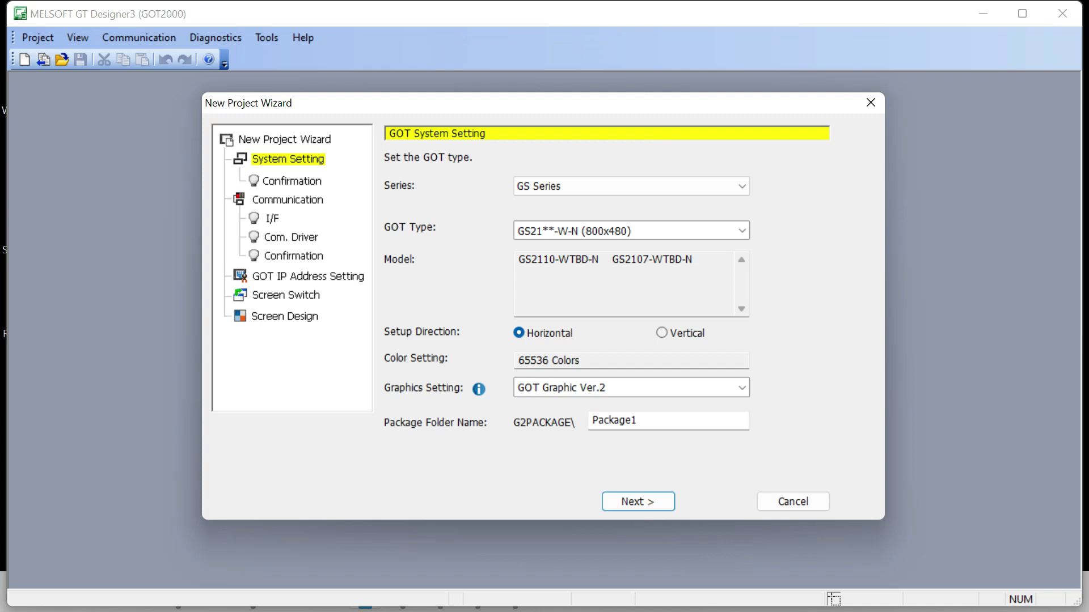
{"action": "left_click", "coordinate": [715, 233]}
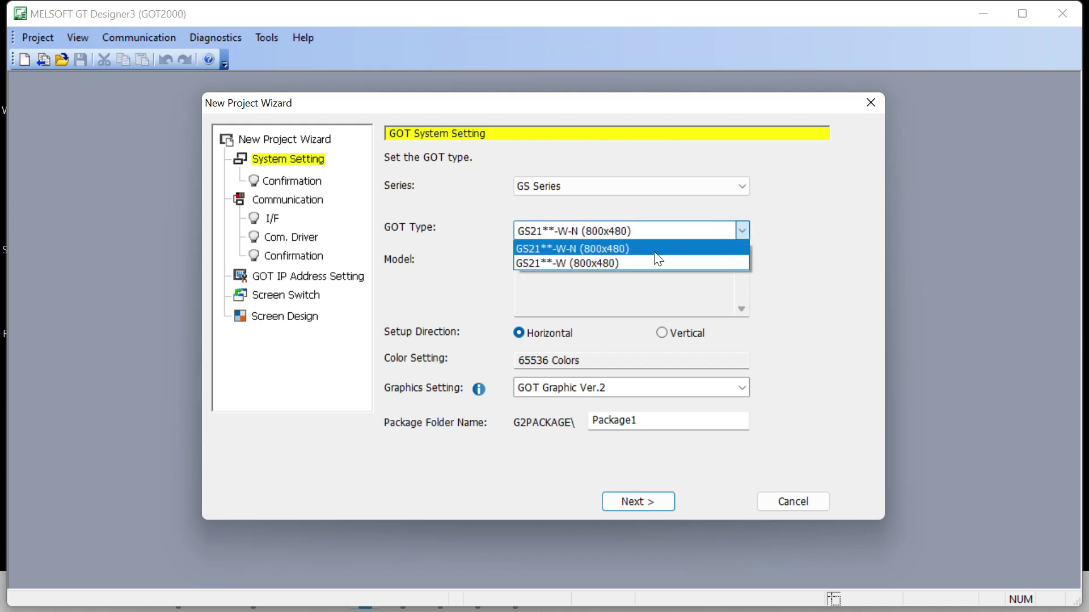
{"action": "left_click", "coordinate": [610, 251]}
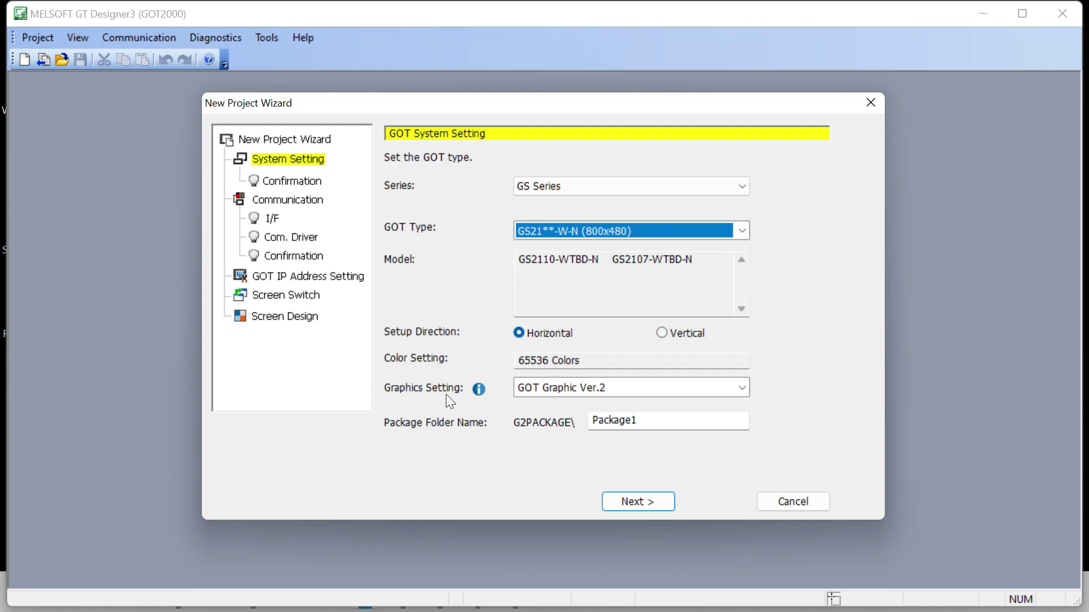
{"action": "left_click", "coordinate": [630, 391]}
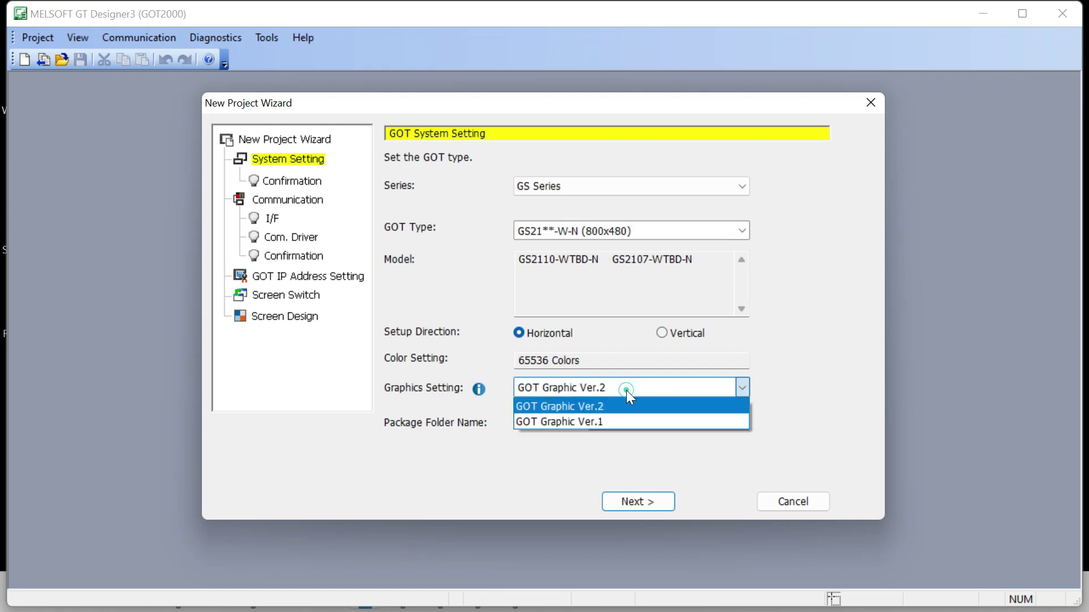
{"action": "left_click", "coordinate": [600, 407]}
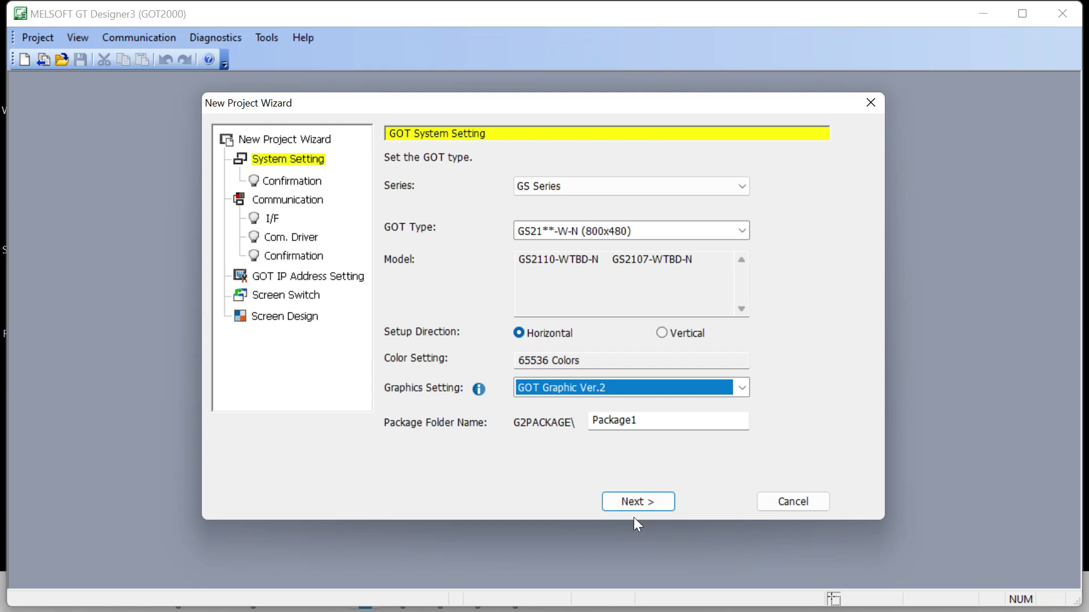
{"action": "left_click", "coordinate": [638, 501]}
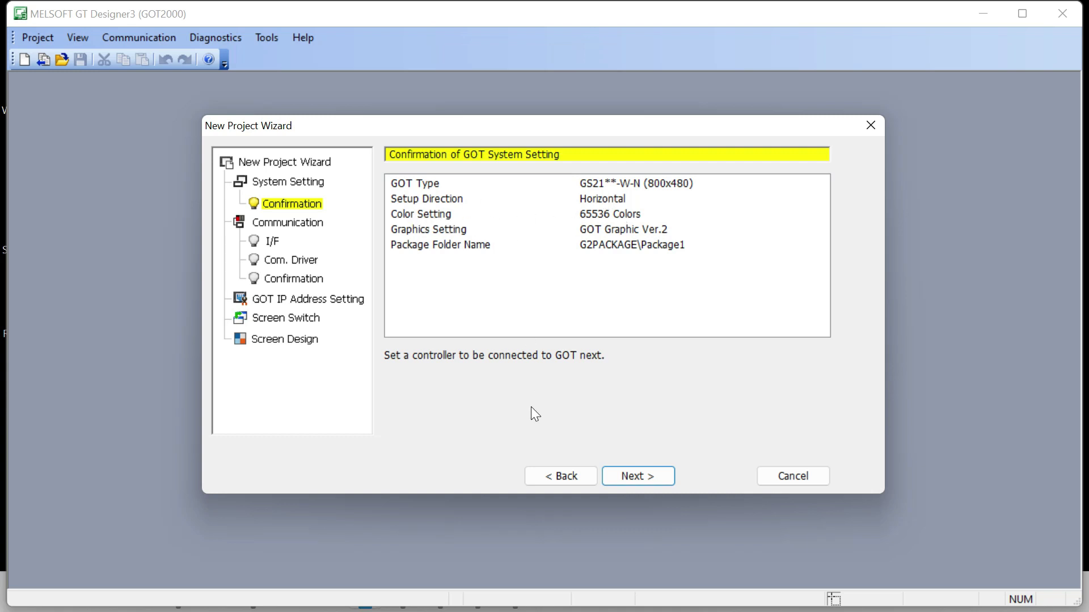
{"action": "left_click", "coordinate": [631, 481]}
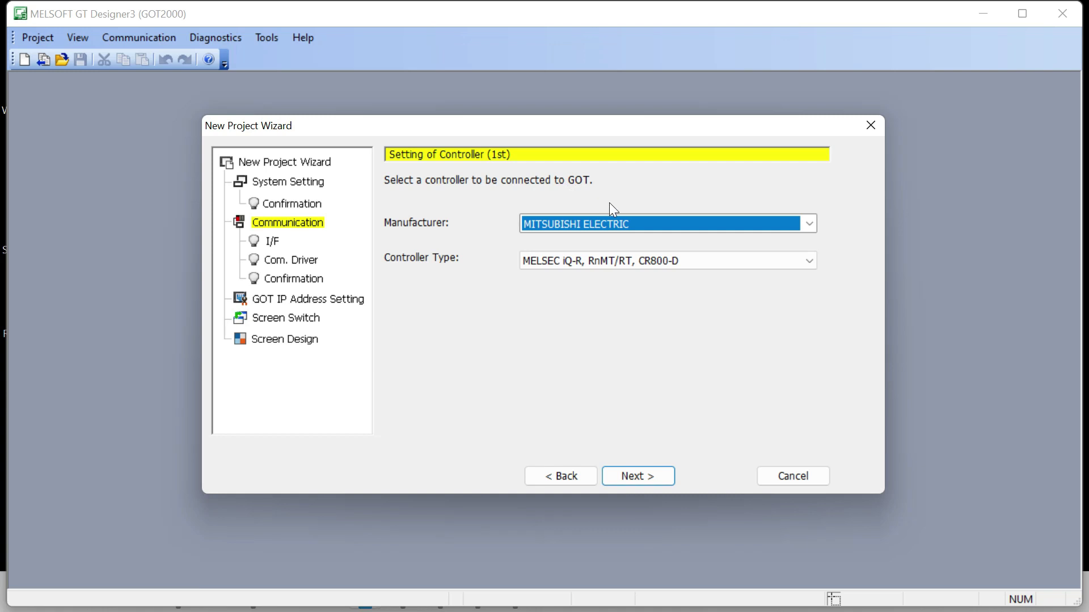
Step: Choose MITSUBISHI ELECTRIC as the controller manufacturer and MELSEC iQ-R, RnMT/RT, CR800-D as the controller type
{"action": "left_click", "coordinate": [643, 223]}
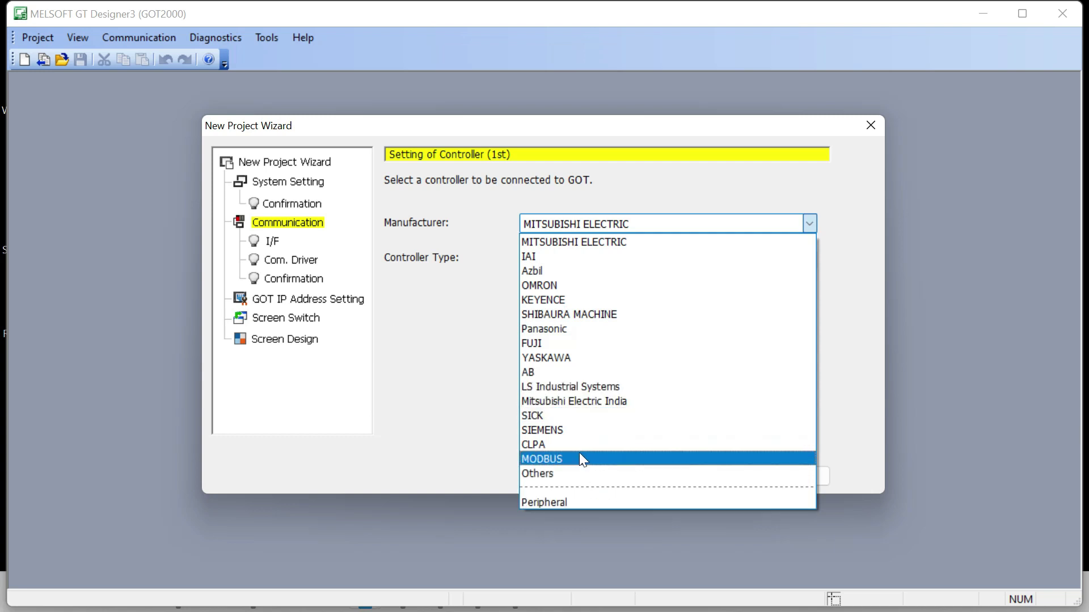
{"action": "left_click", "coordinate": [654, 243]}
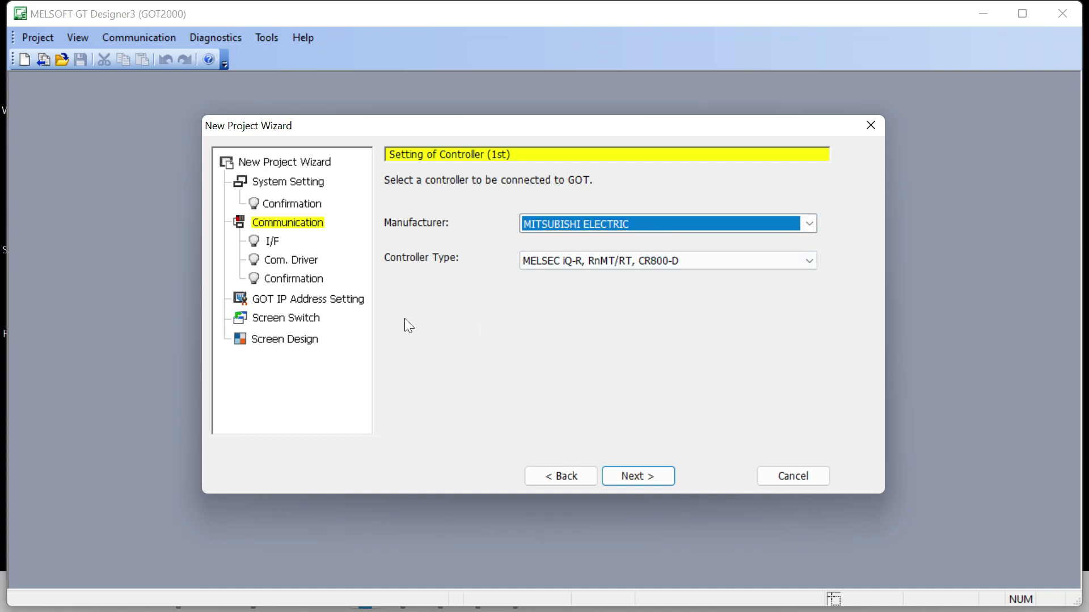
{"action": "left_click", "coordinate": [715, 263]}
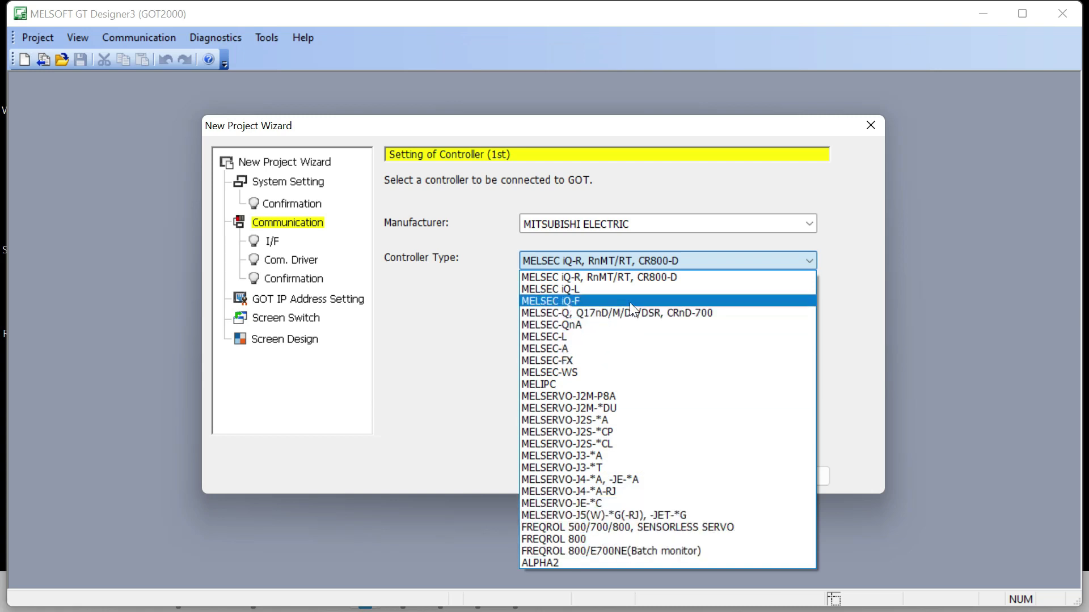
{"action": "left_click", "coordinate": [594, 275]}
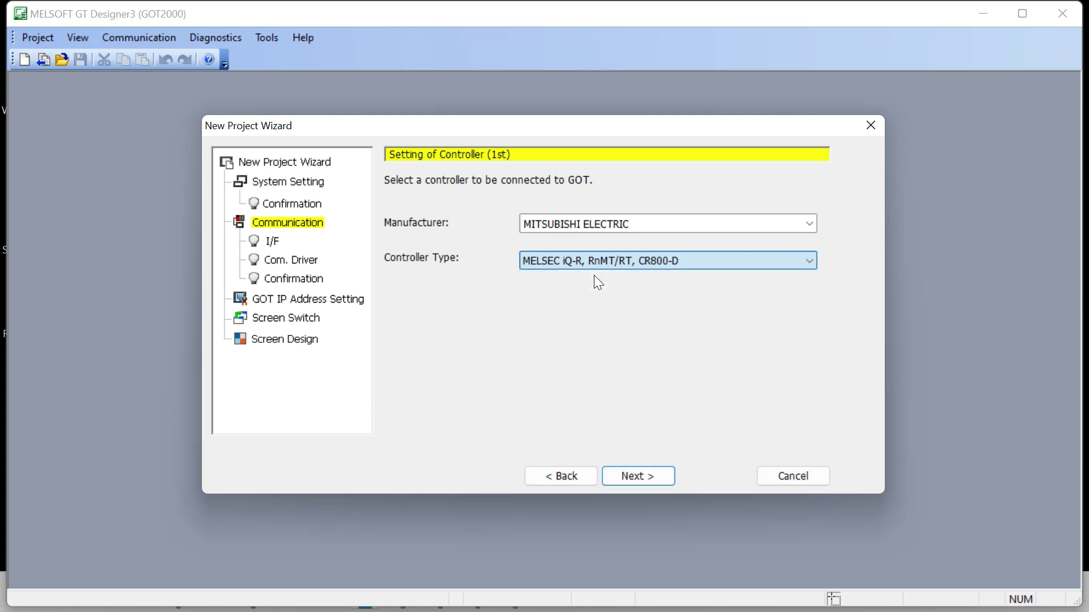
{"action": "left_click", "coordinate": [652, 475]}
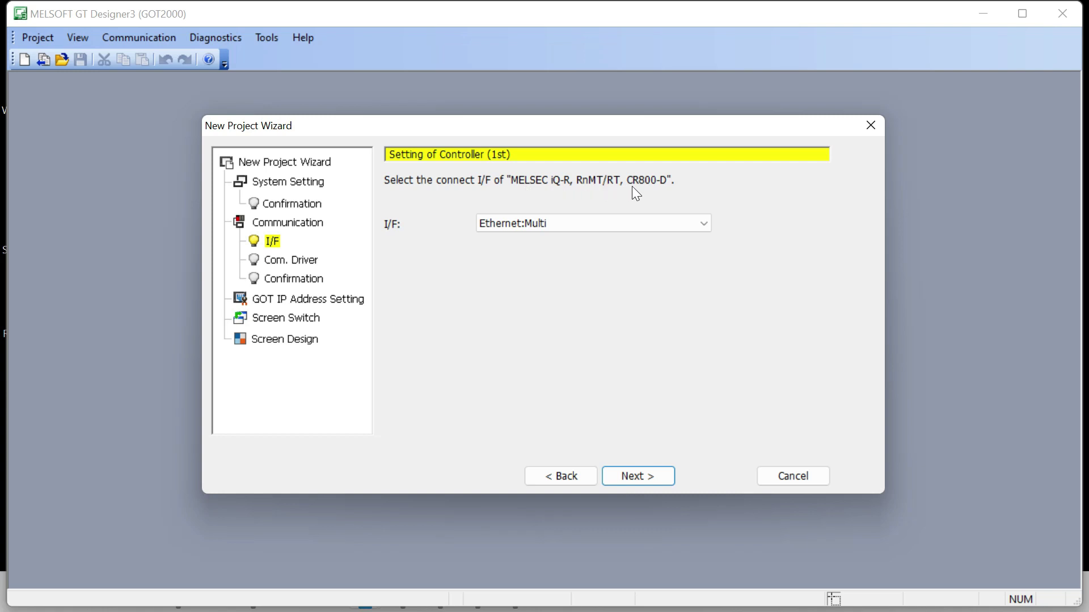
Step: Select Ethernet:Multi as the controller interface and accept the default communication driver and GOT IP address settings
{"action": "left_click", "coordinate": [622, 227]}
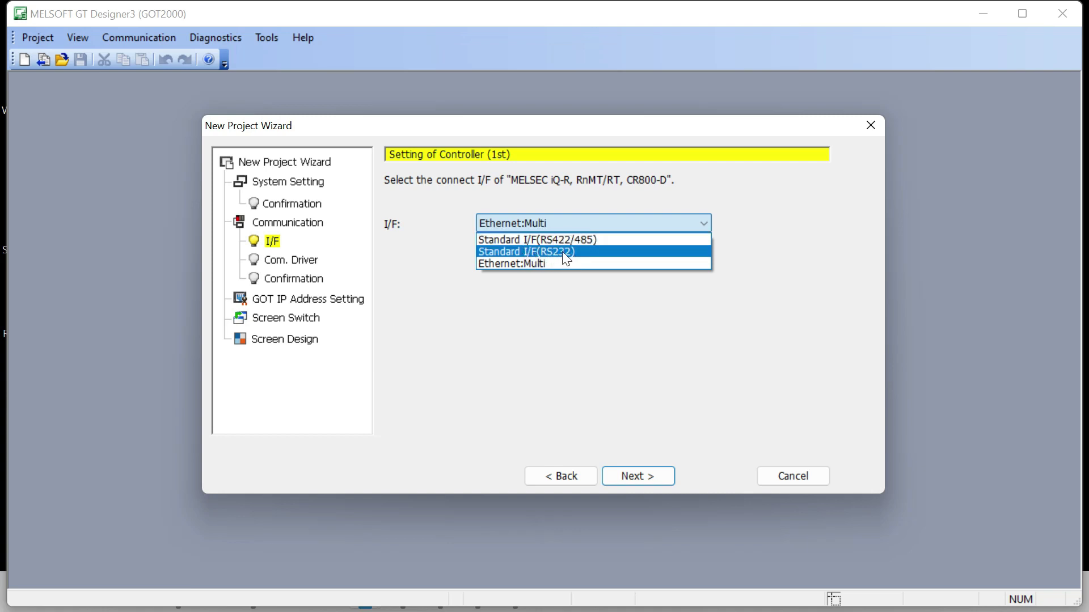
{"action": "left_click", "coordinate": [539, 265]}
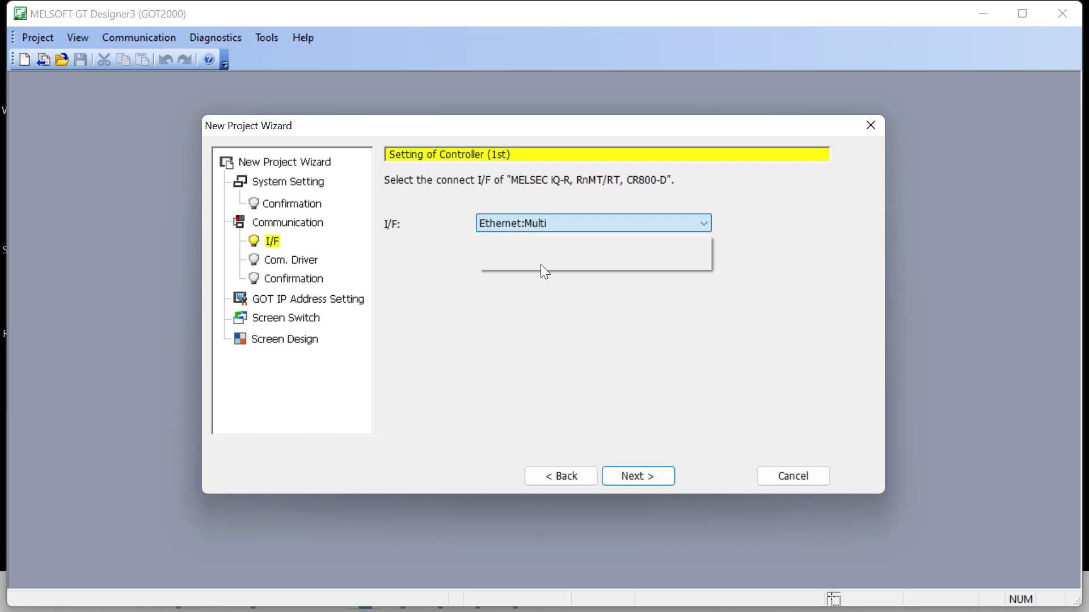
{"action": "left_click", "coordinate": [640, 475]}
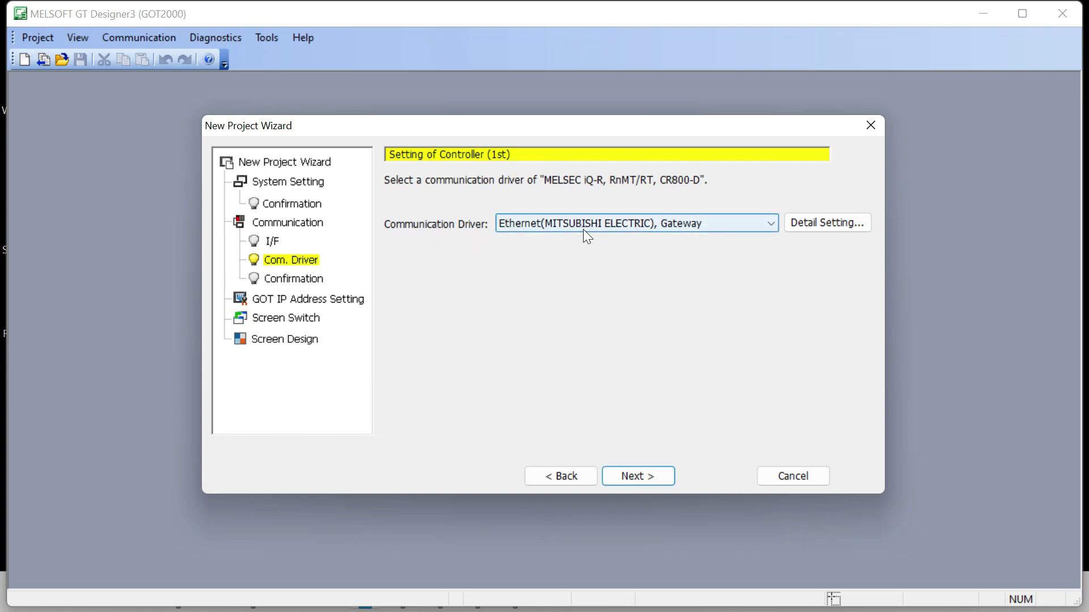
{"action": "left_click", "coordinate": [645, 478]}
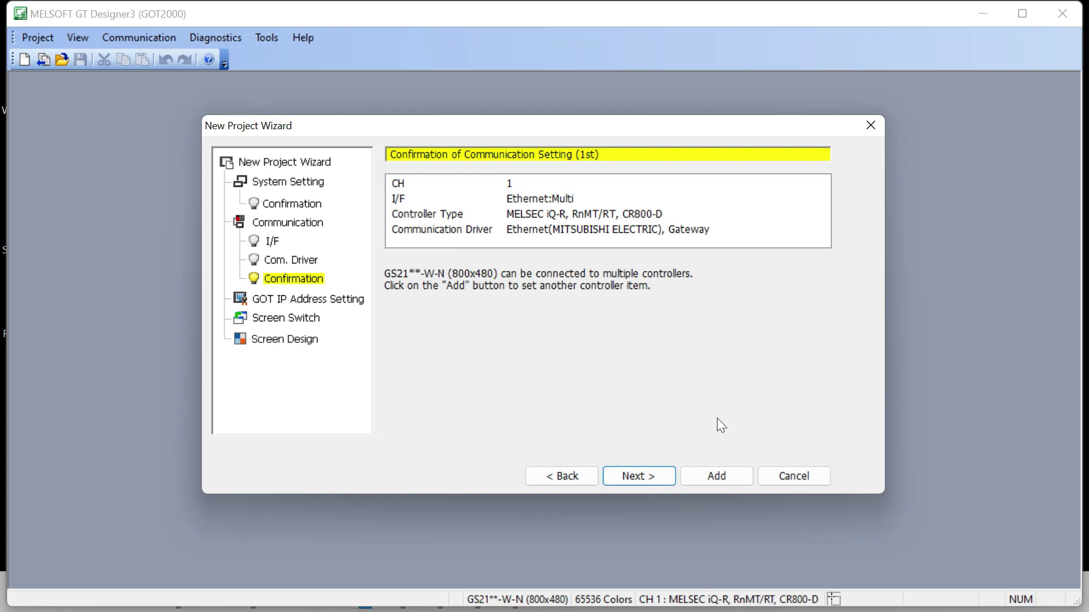
{"action": "left_click", "coordinate": [624, 475]}
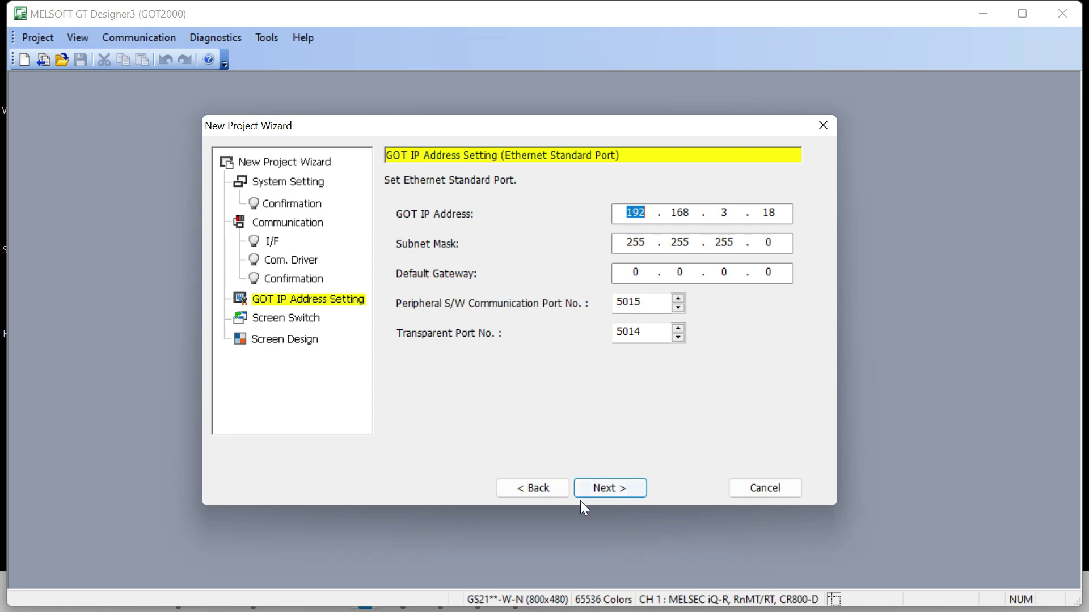
{"action": "left_click", "coordinate": [609, 487]}
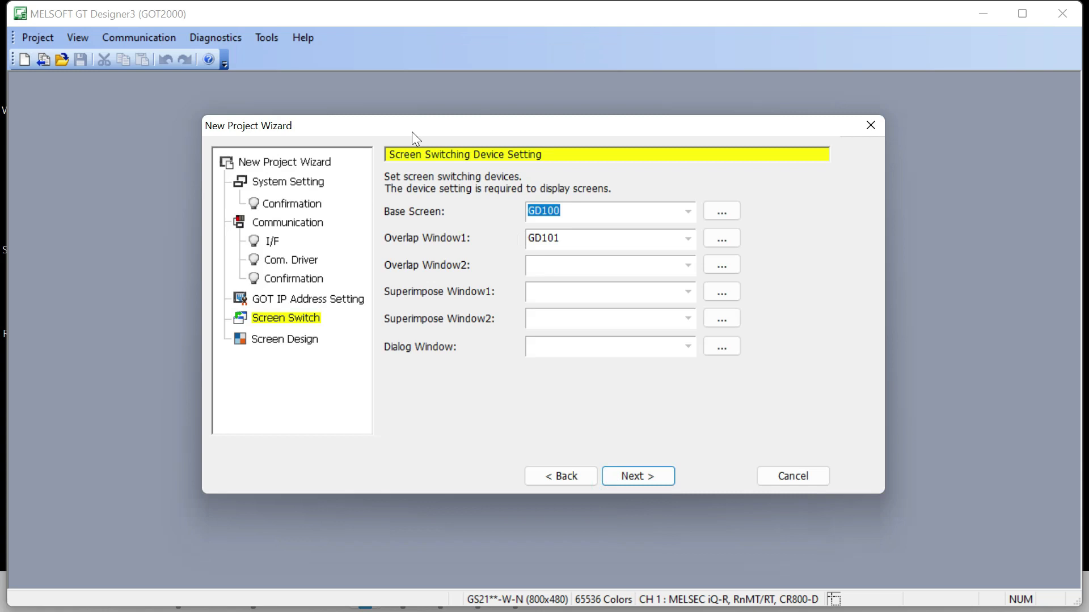
Step: Set the base screen switching device to D100
{"action": "left_click", "coordinate": [494, 250]}
{"action": "left_click", "coordinate": [587, 207]}
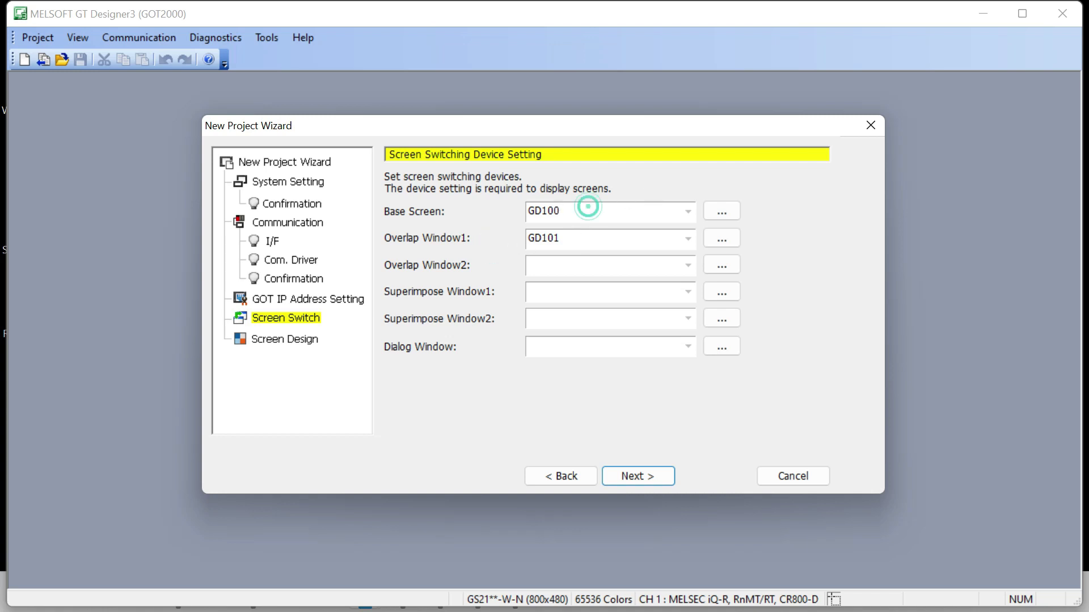
{"action": "key", "text": "BackSpace"}
{"action": "key", "text": "BackSpace"}
{"action": "key", "text": "BackSpace"}
{"action": "key", "text": "BackSpace"}
{"action": "key", "text": "BackSpace"}
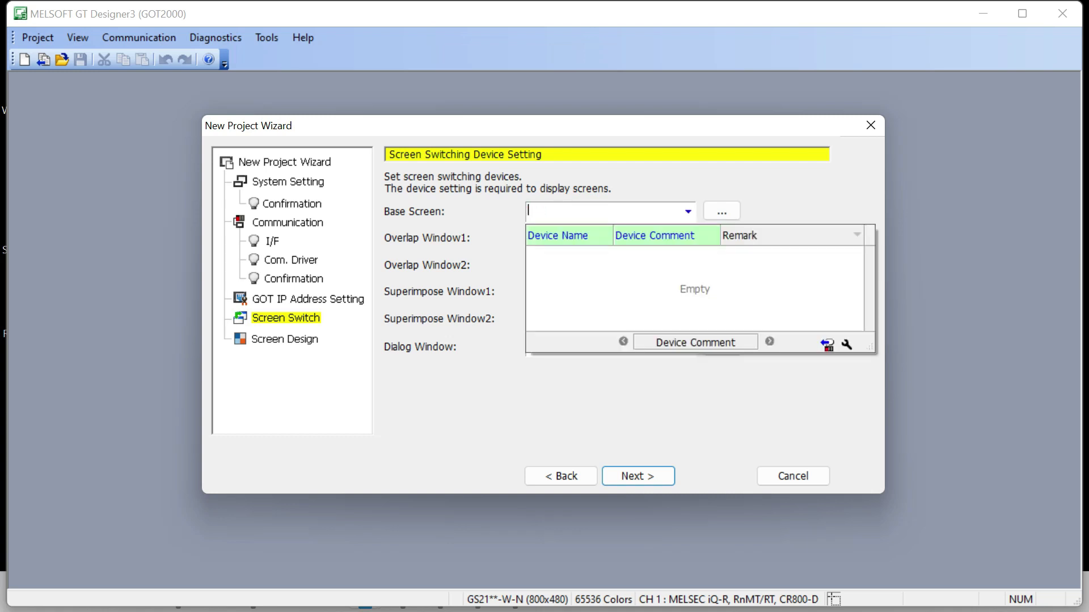
{"action": "type", "text": "d"}
{"action": "key", "text": "BackSpace"}
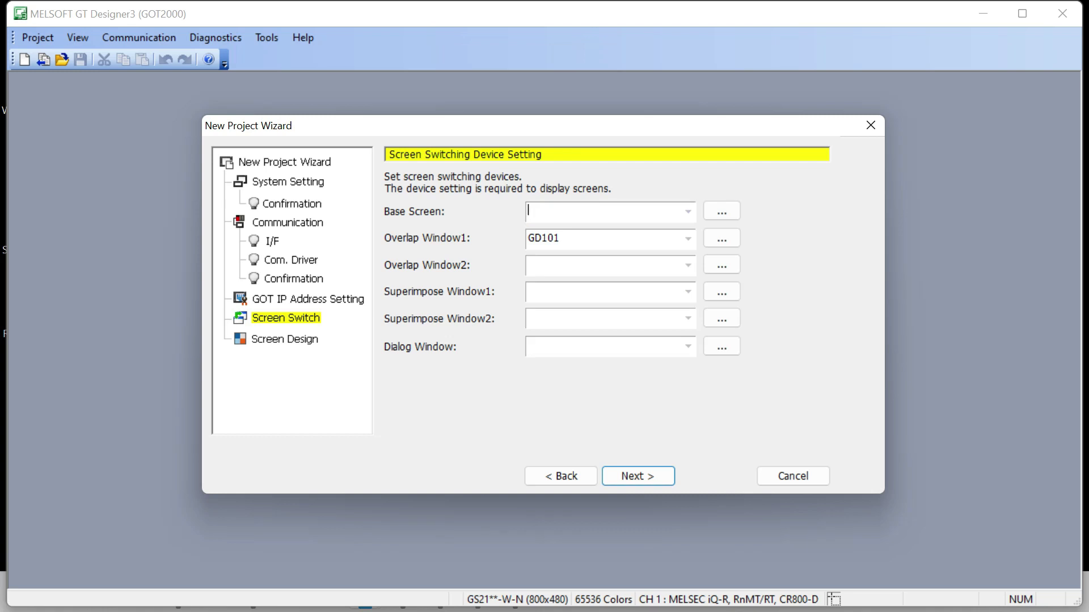
{"action": "type", "text": "d100"}
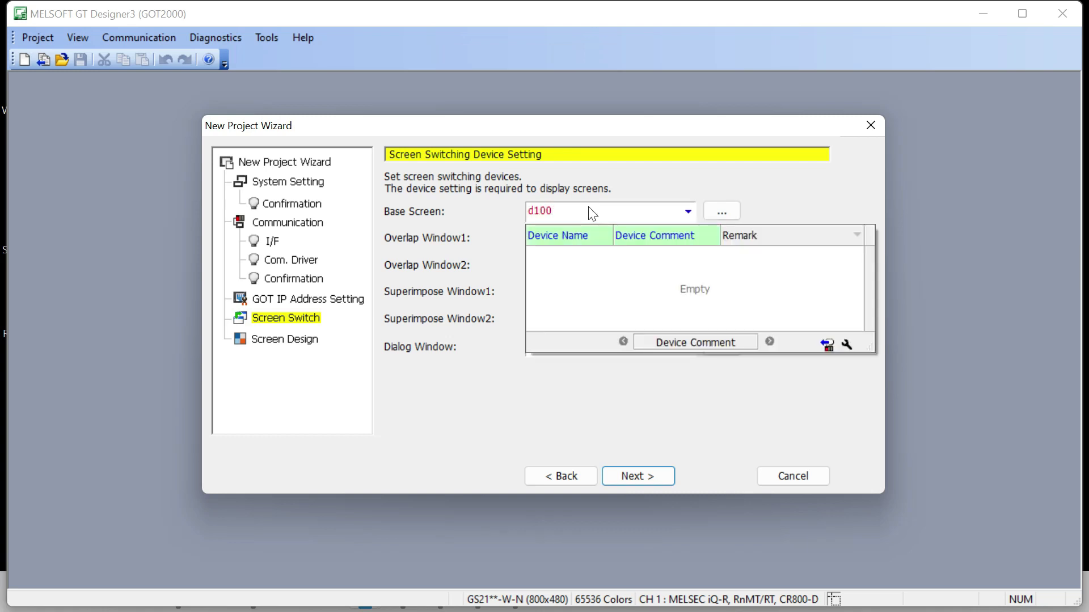
{"action": "key", "text": "Escape"}
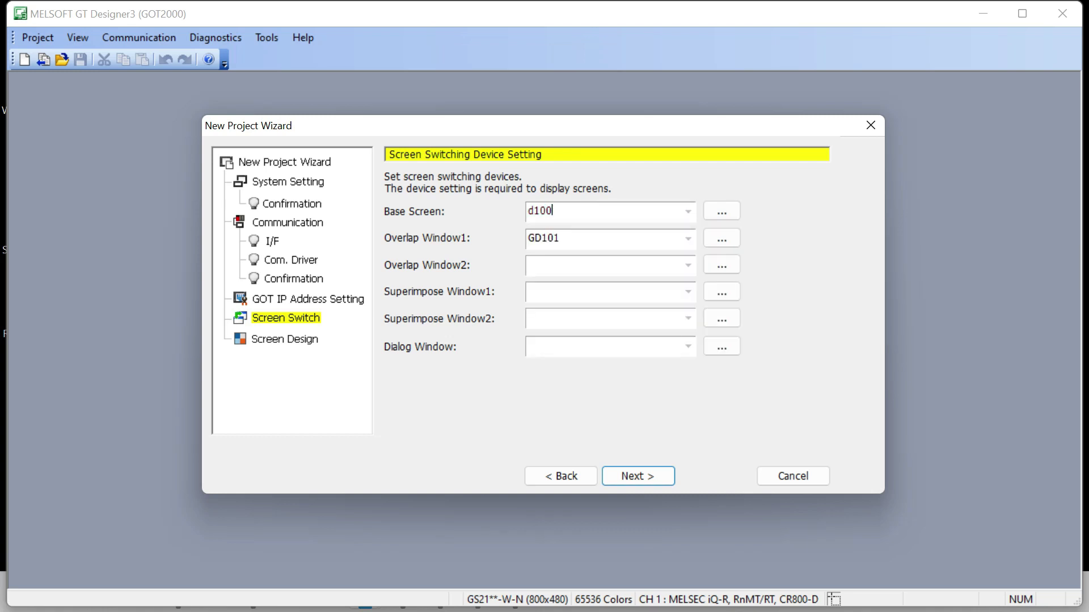
Step: Set the Overlap Window1 switching device to D101 and accept the screen switching settings
{"action": "left_click", "coordinate": [583, 238]}
{"action": "key", "text": "BackSpace"}
{"action": "key", "text": "BackSpace"}
{"action": "key", "text": "BackSpace"}
{"action": "key", "text": "BackSpace"}
{"action": "key", "text": "BackSpace"}
{"action": "type", "text": "d101"}
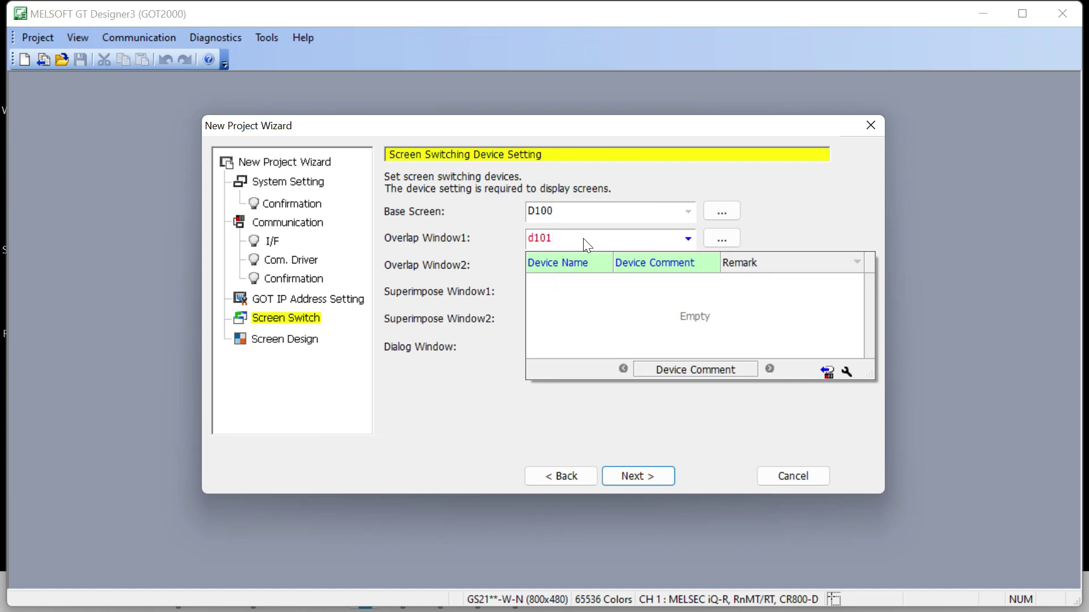
{"action": "key", "text": "Tab"}
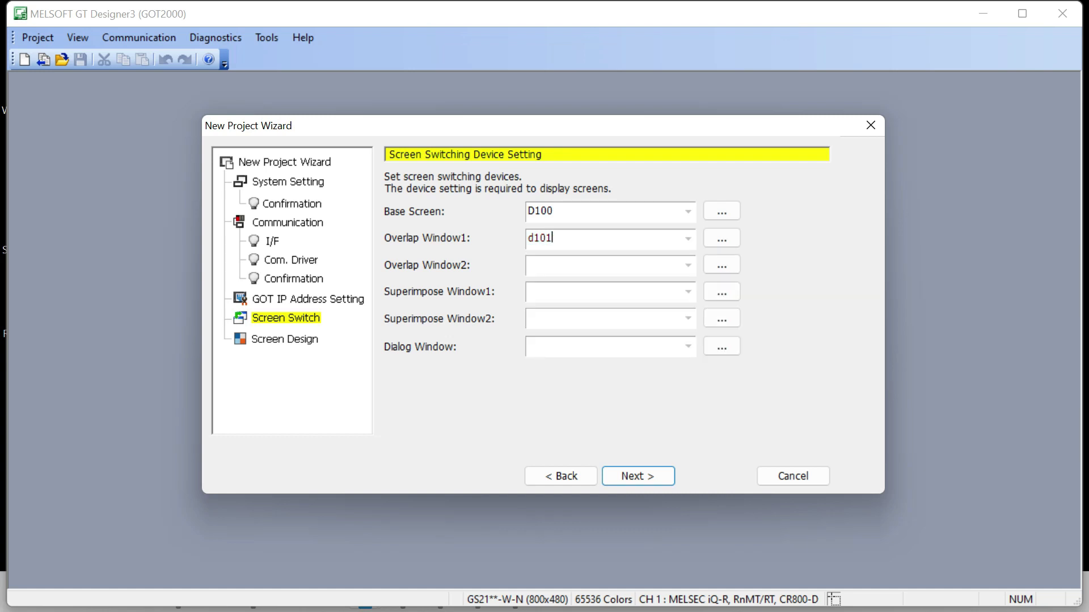
{"action": "left_click", "coordinate": [626, 481]}
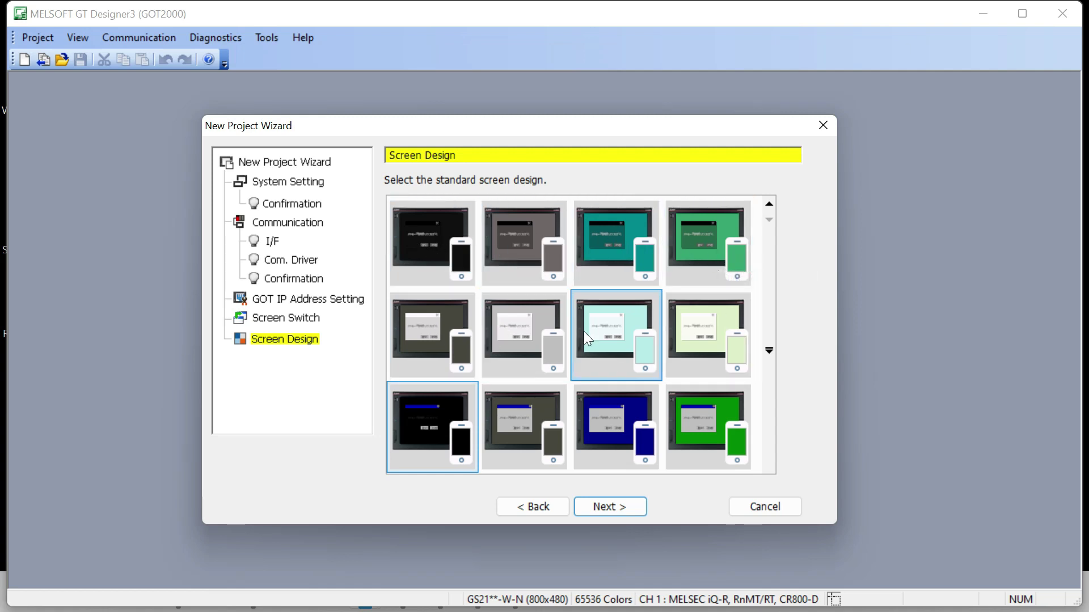
Step: Choose the Light Tone Flat-Blue screen design, finish the wizard and dismiss the new feature announcement
{"action": "left_click", "coordinate": [629, 319]}
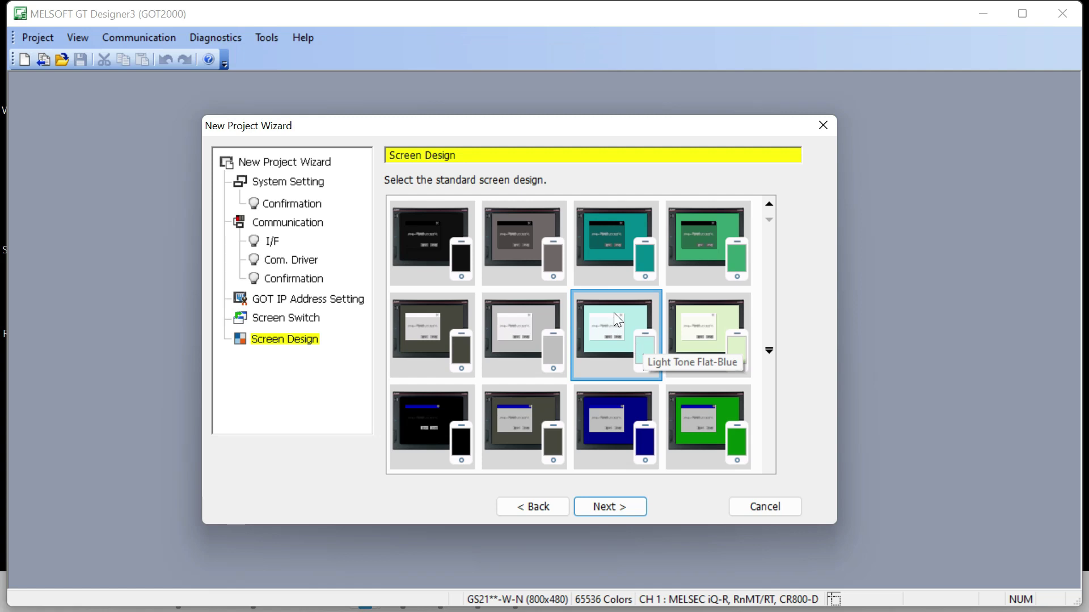
{"action": "left_click", "coordinate": [608, 508]}
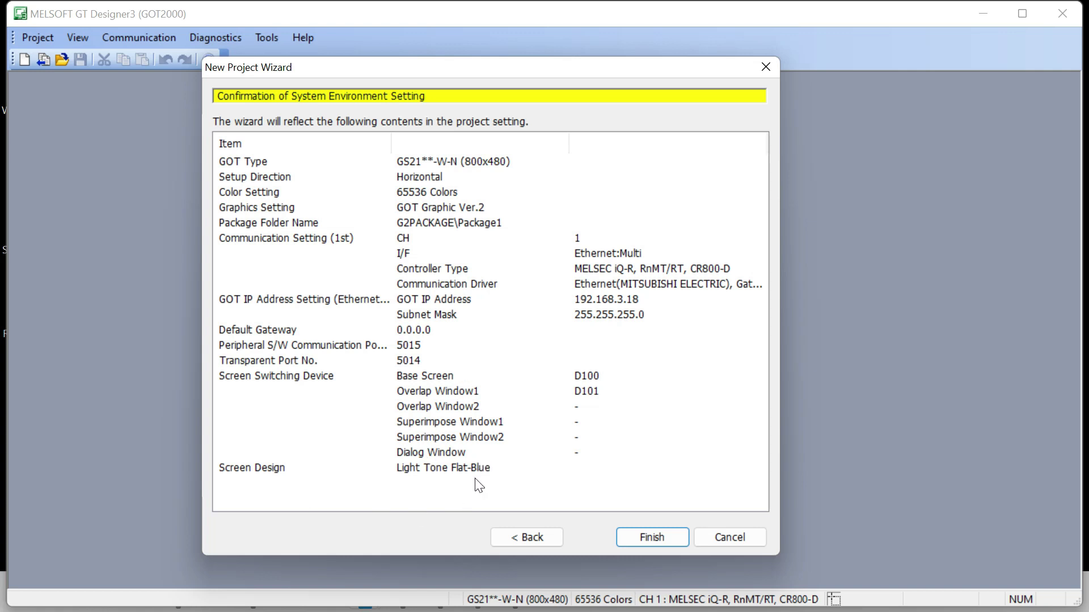
{"action": "left_click", "coordinate": [662, 537]}
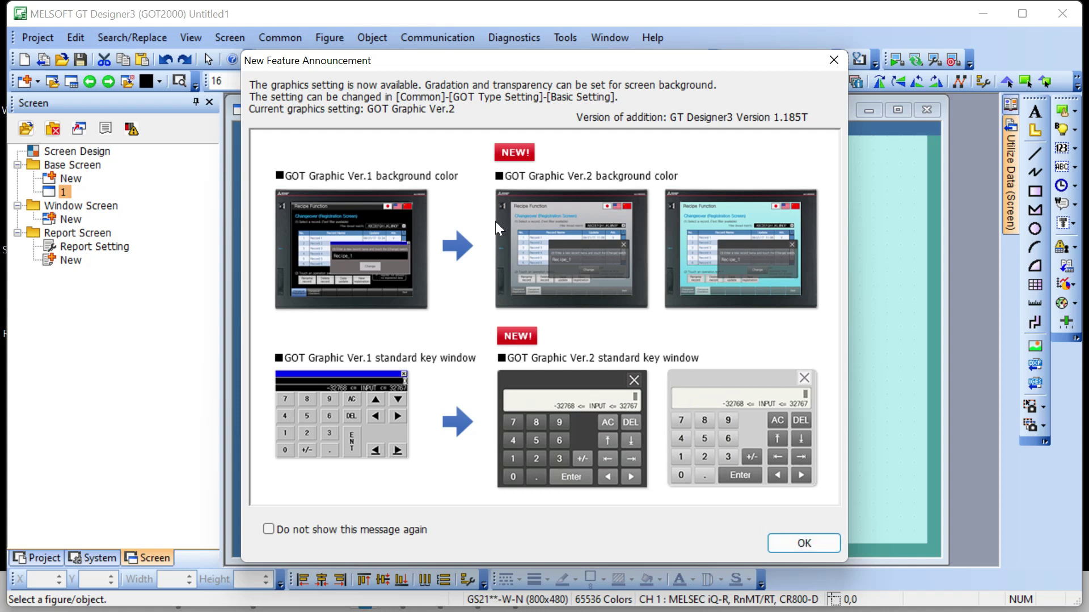
{"action": "left_click", "coordinate": [804, 544]}
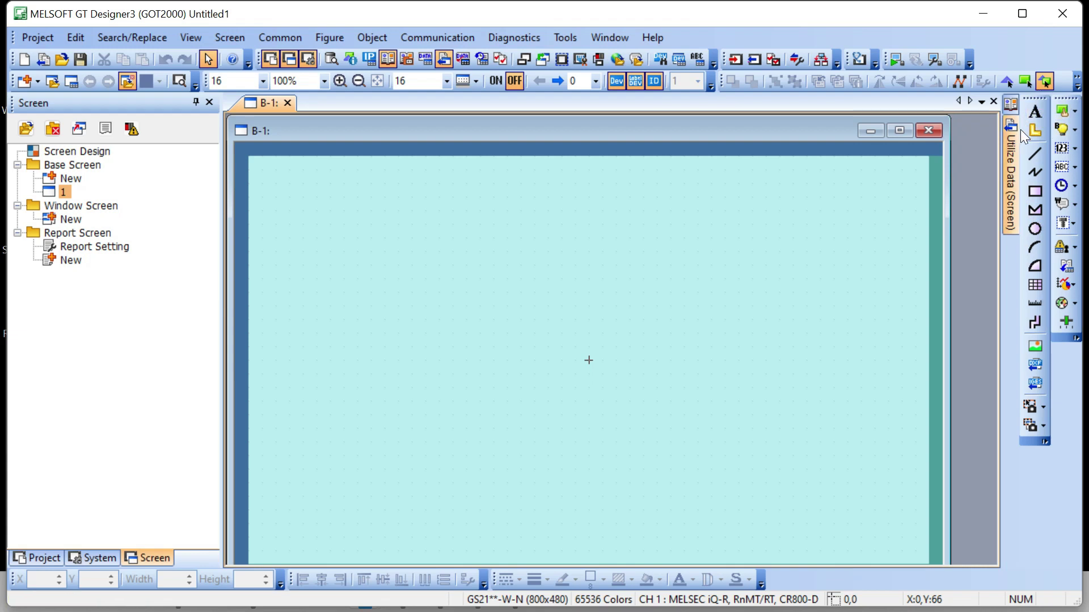
Step: Examine the object types available for screens, from switches to sliders, and the project's system and project setting trees
{"action": "left_click", "coordinate": [1065, 114]}
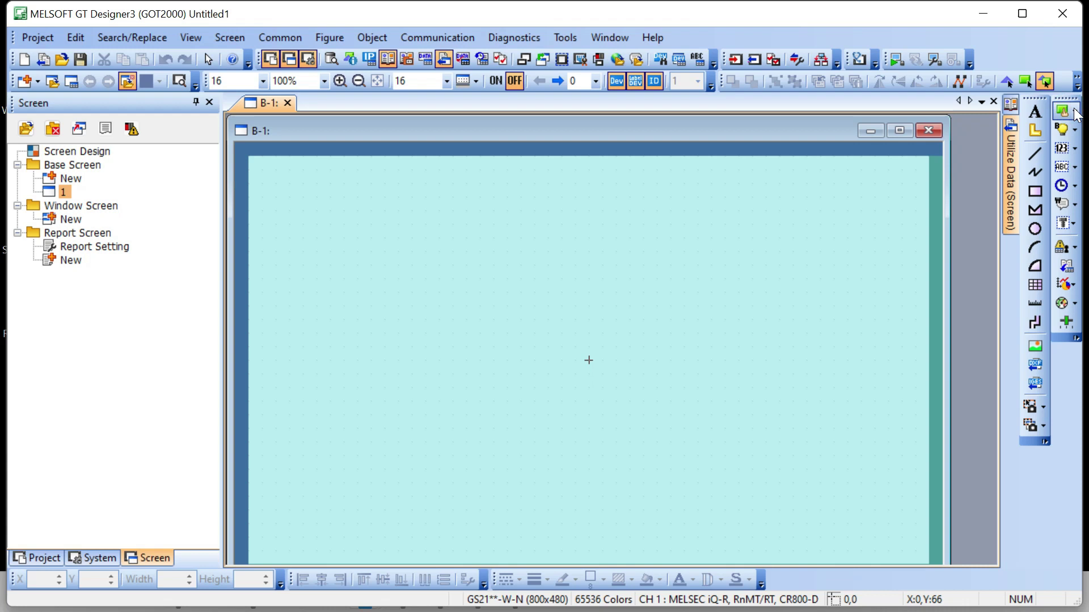
{"action": "left_click", "coordinate": [1075, 113]}
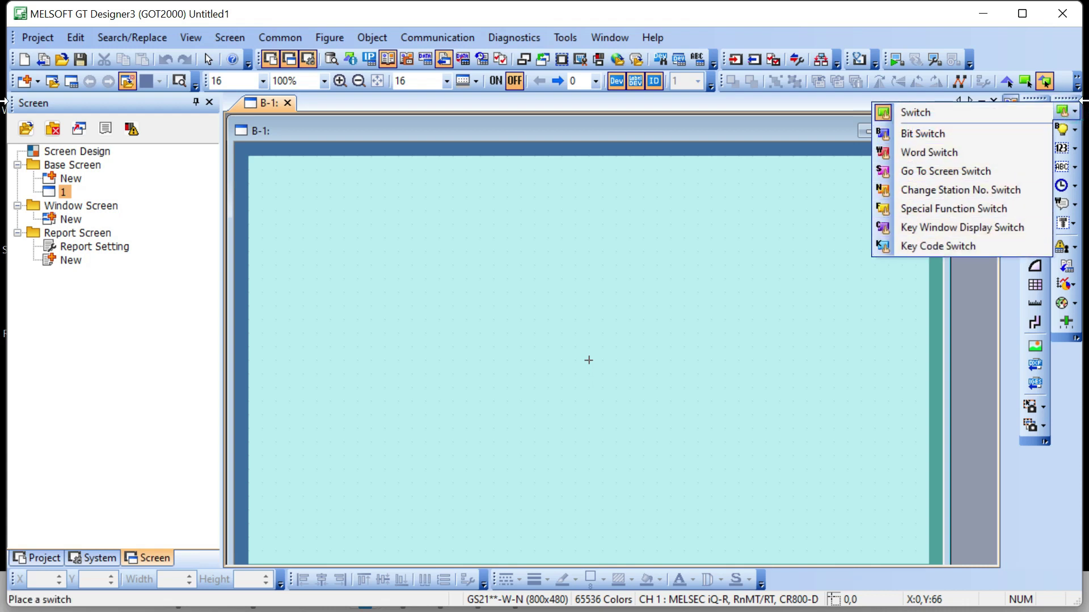
{"action": "left_click", "coordinate": [1075, 149]}
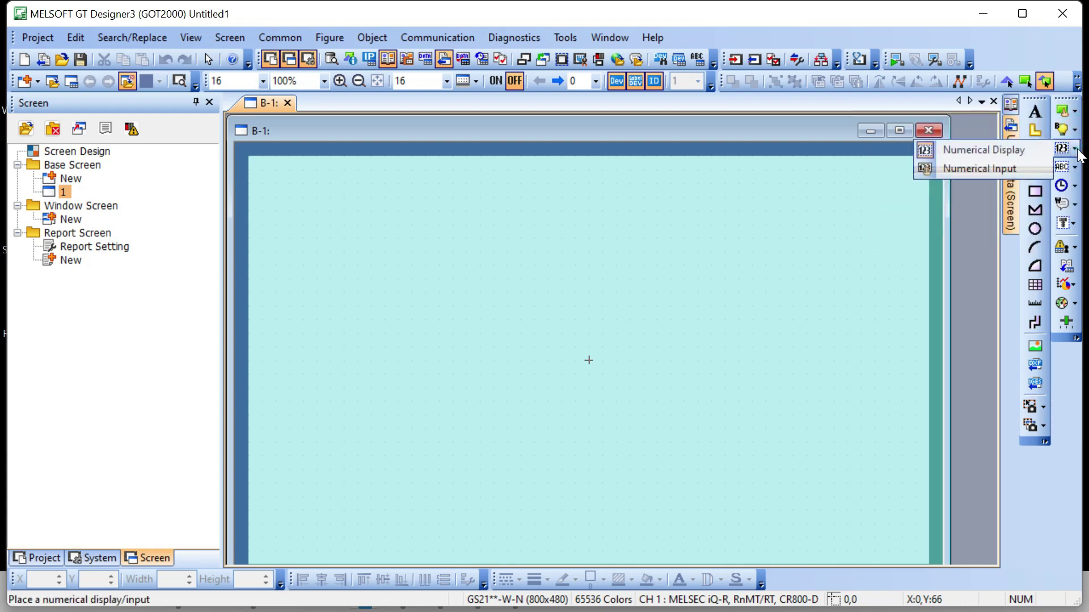
{"action": "left_click", "coordinate": [1075, 167]}
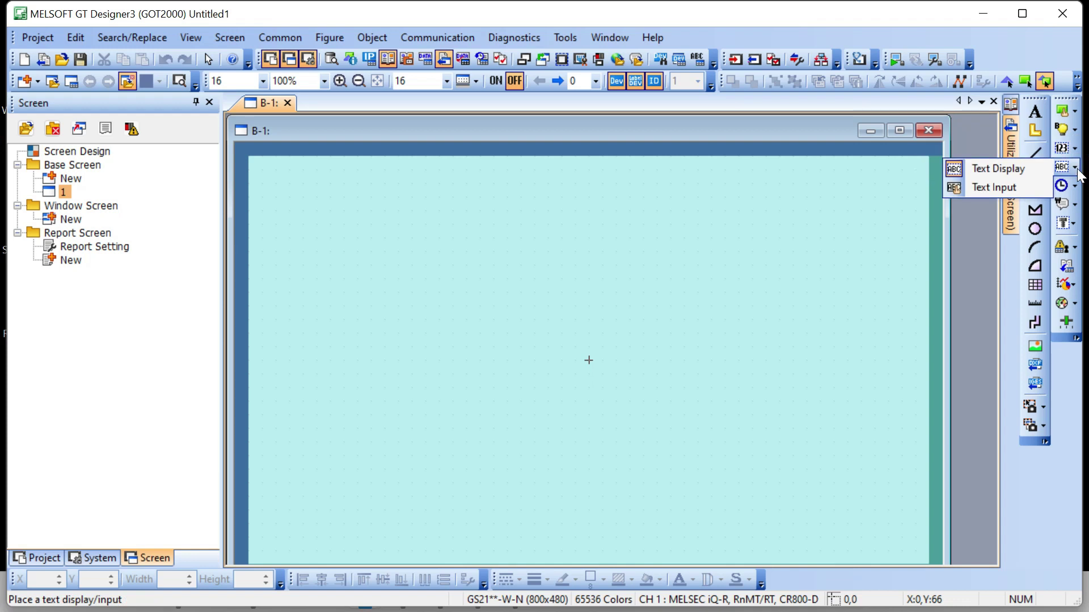
{"action": "left_click", "coordinate": [1075, 187]}
{"action": "left_click", "coordinate": [1075, 224]}
{"action": "left_click", "coordinate": [1076, 205]}
{"action": "left_click", "coordinate": [1075, 204]}
{"action": "left_click", "coordinate": [1076, 225]}
{"action": "left_click", "coordinate": [1075, 248]}
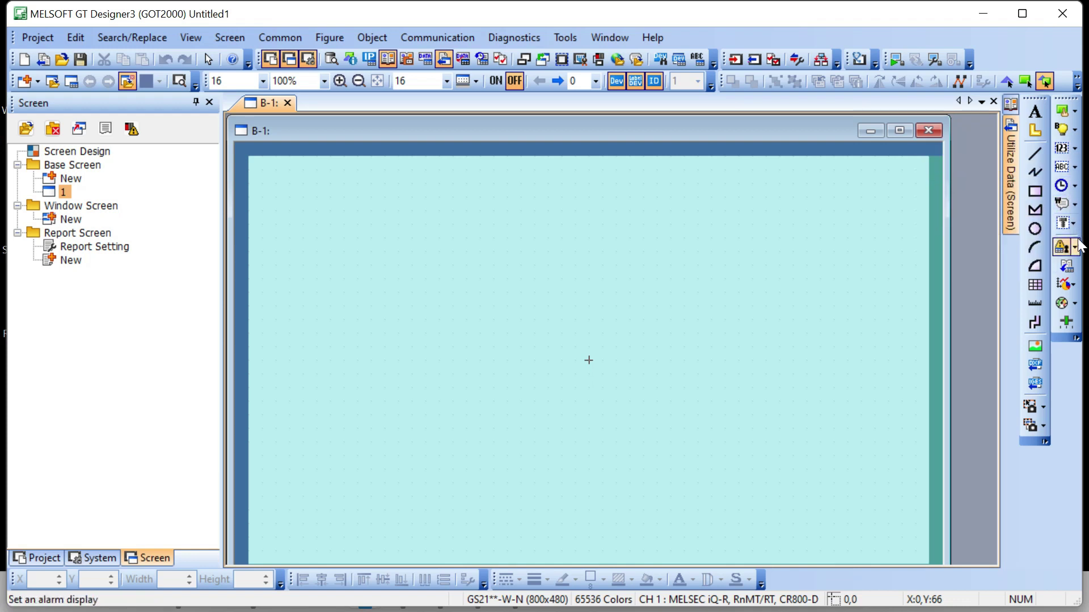
{"action": "left_click", "coordinate": [1075, 248]}
{"action": "left_click", "coordinate": [1076, 312]}
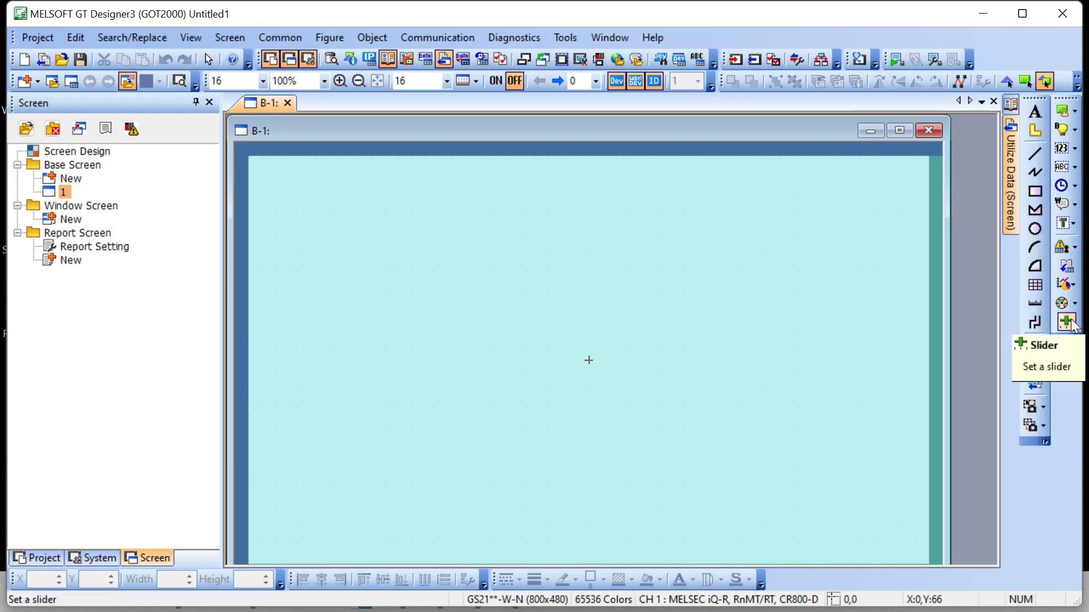
{"action": "left_click", "coordinate": [1074, 324]}
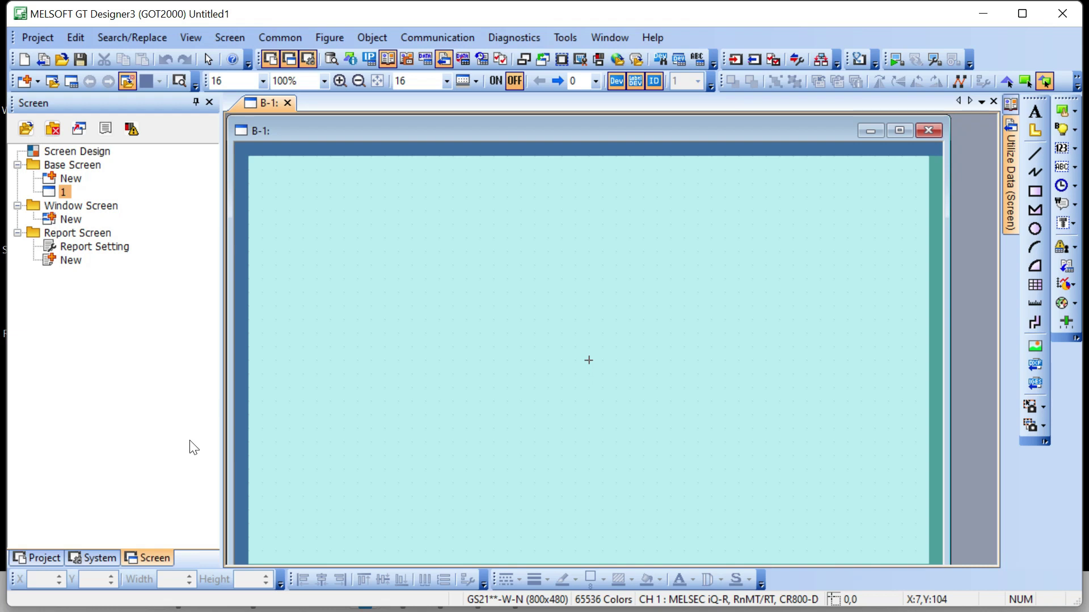
{"action": "left_click", "coordinate": [99, 560]}
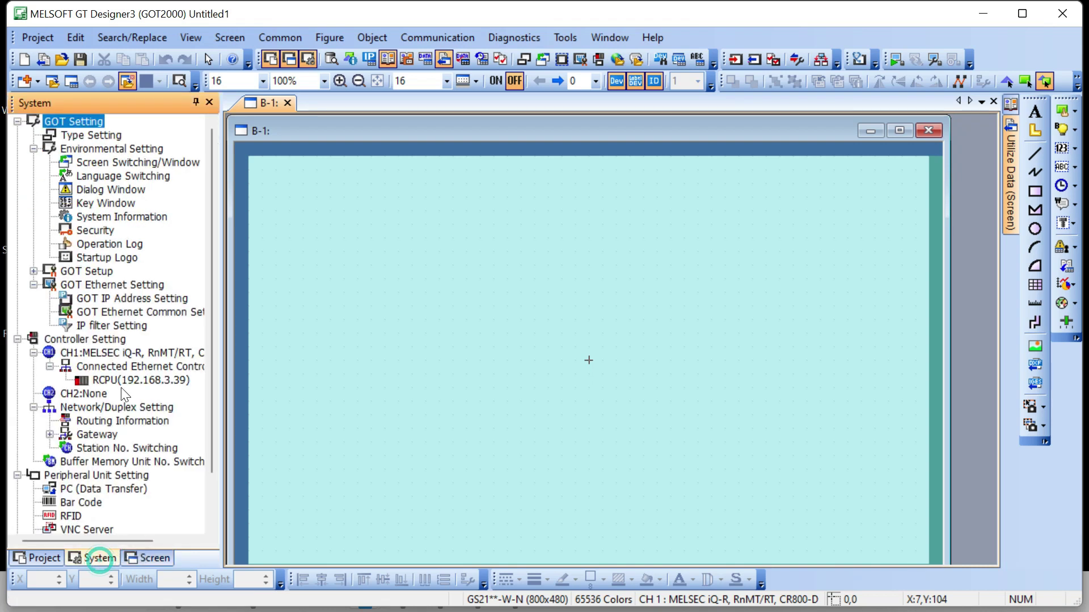
{"action": "left_click", "coordinate": [44, 558]}
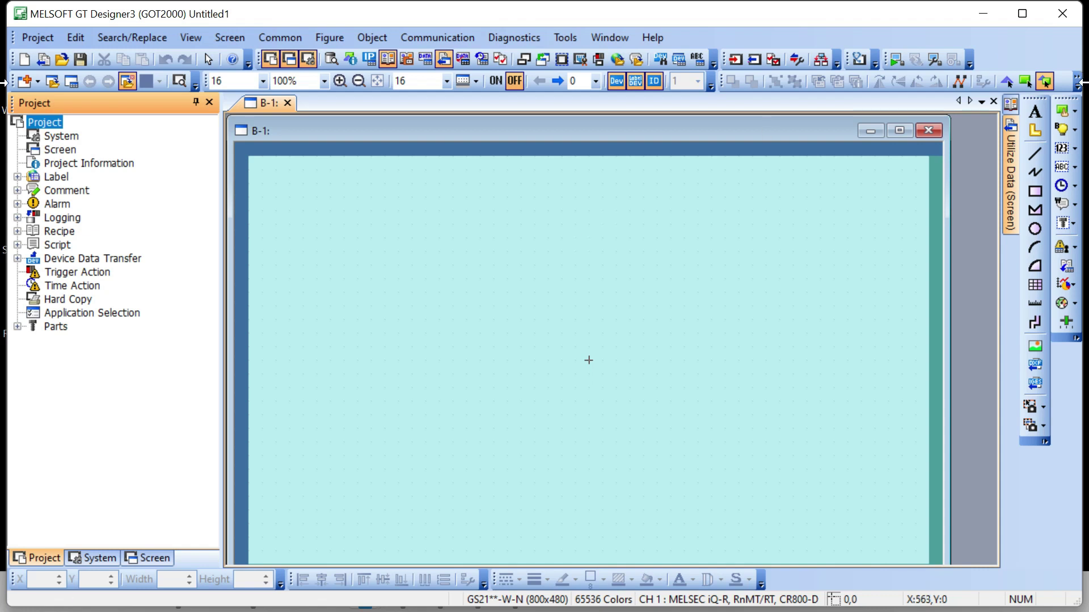
Step: Place a switch near the upper middle of base screen 1
{"action": "left_click", "coordinate": [1073, 114]}
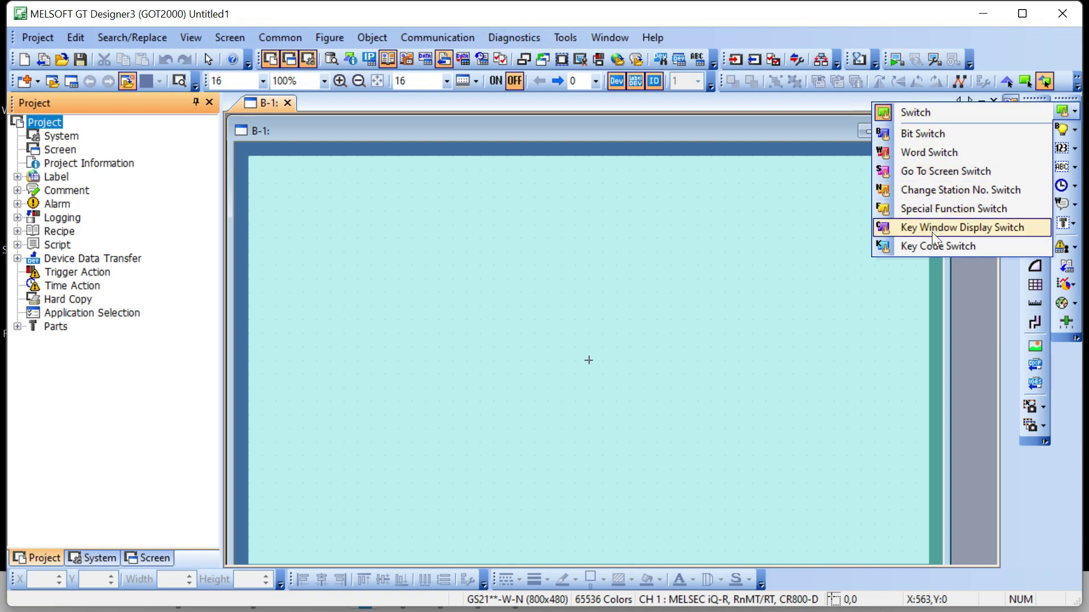
{"action": "left_click", "coordinate": [589, 215]}
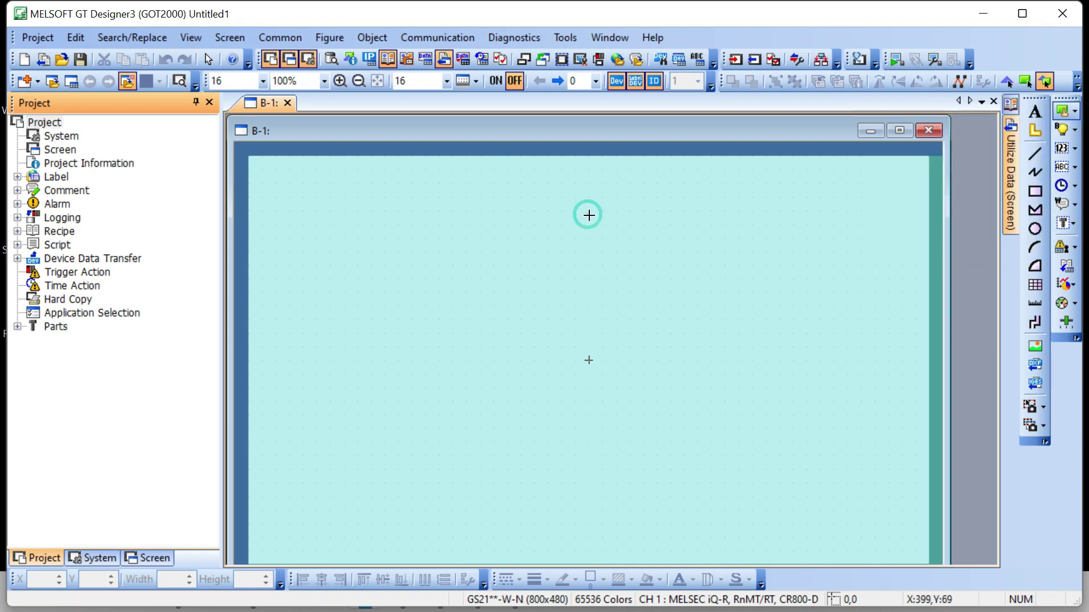